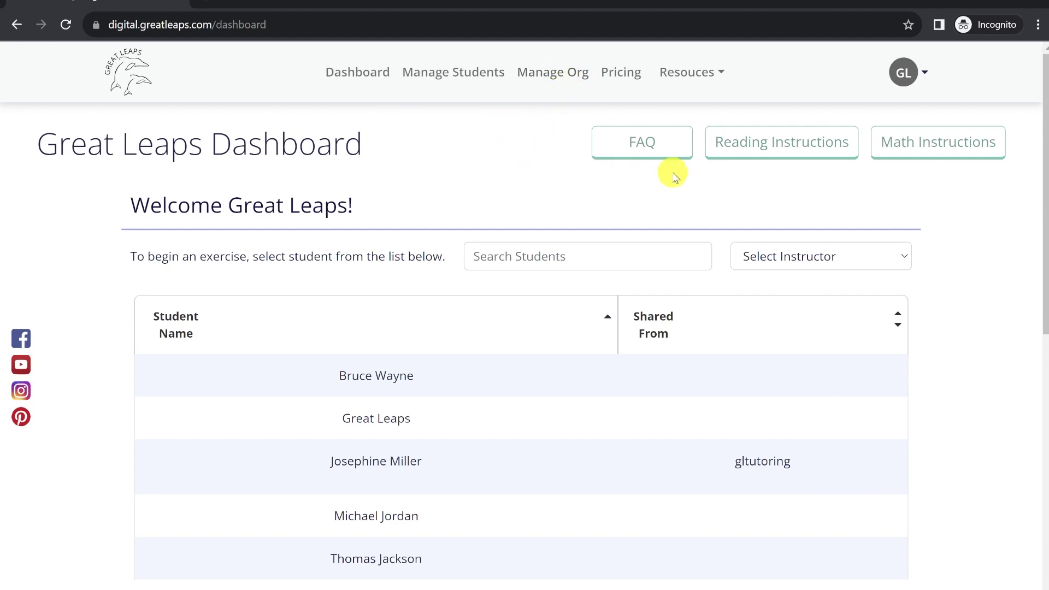
- Switch the account from the avatar menu to the School 1 organization
click(916, 75)
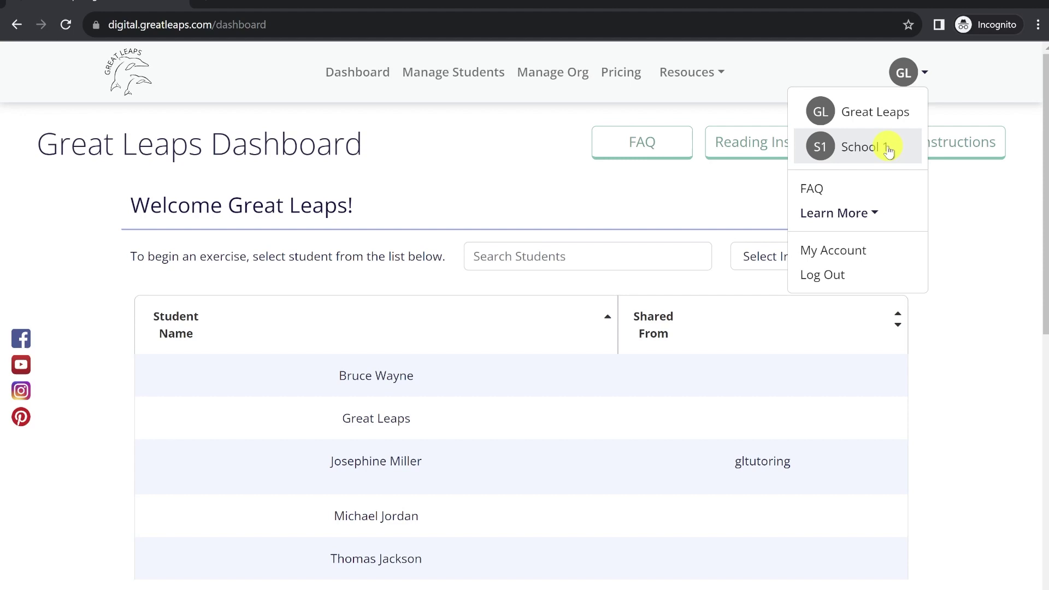
click(888, 148)
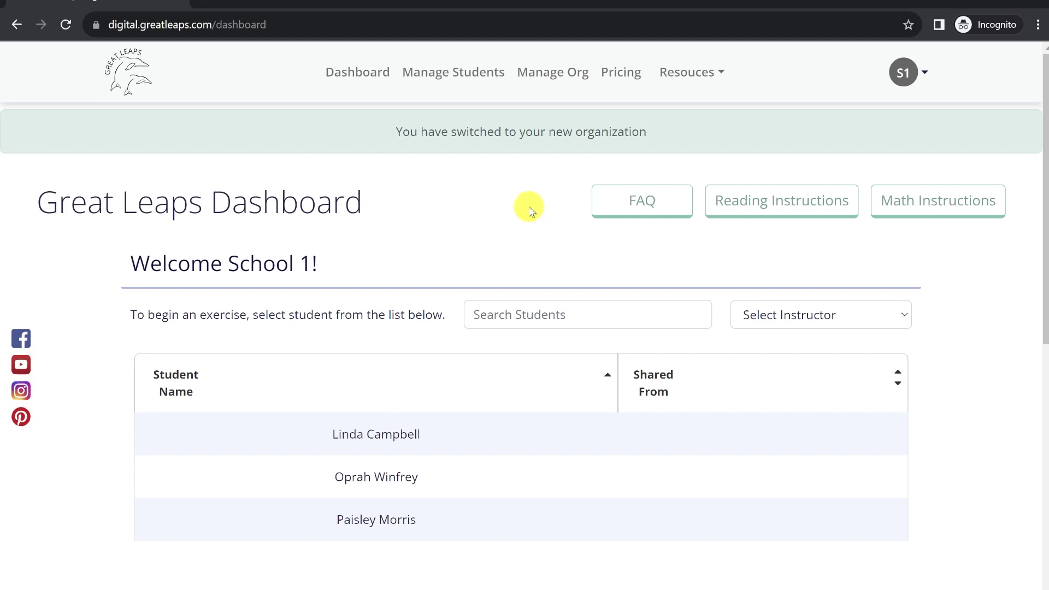
- From Manage Org, invite the username 'testing' and an e-mail address to School 1
click(550, 79)
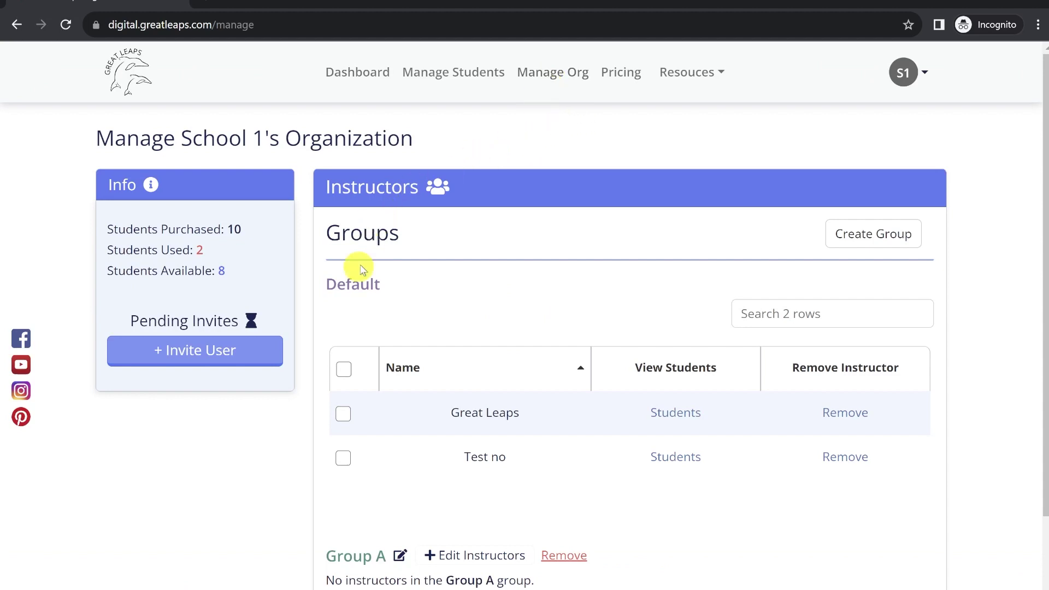
click(183, 362)
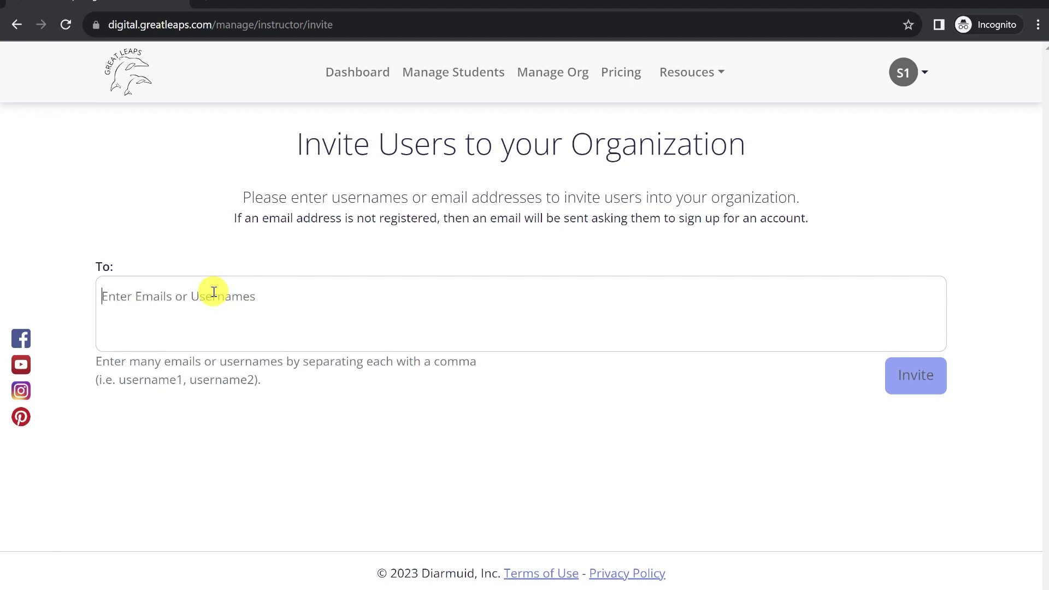
text(testing)
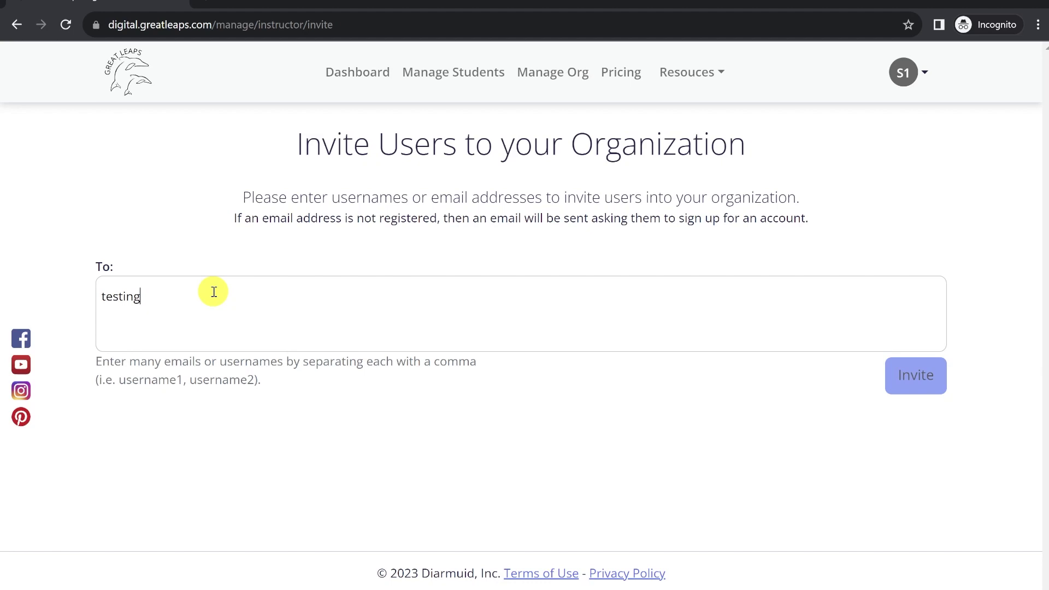
text(,)
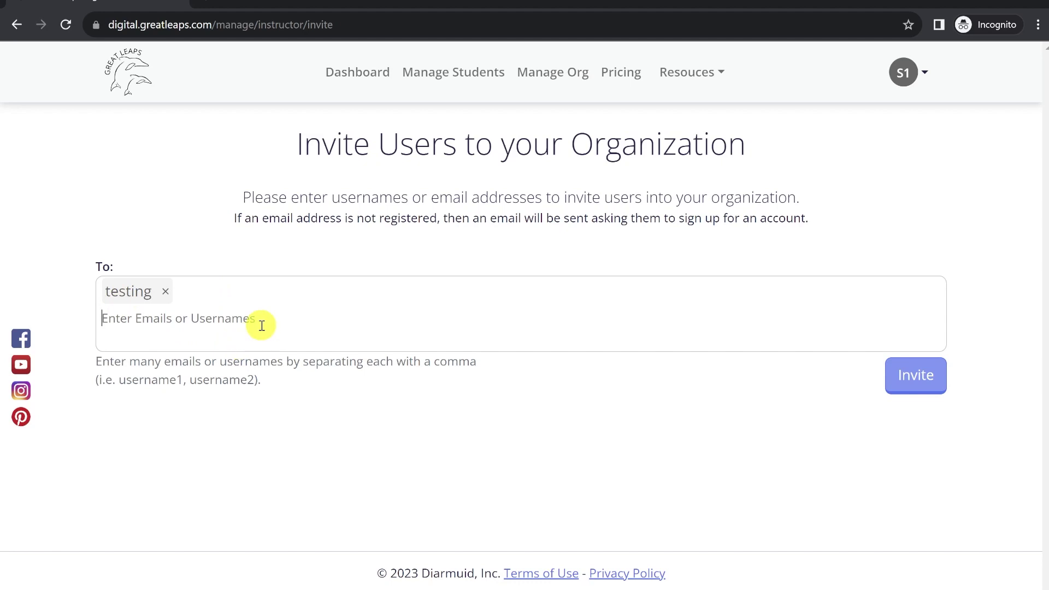
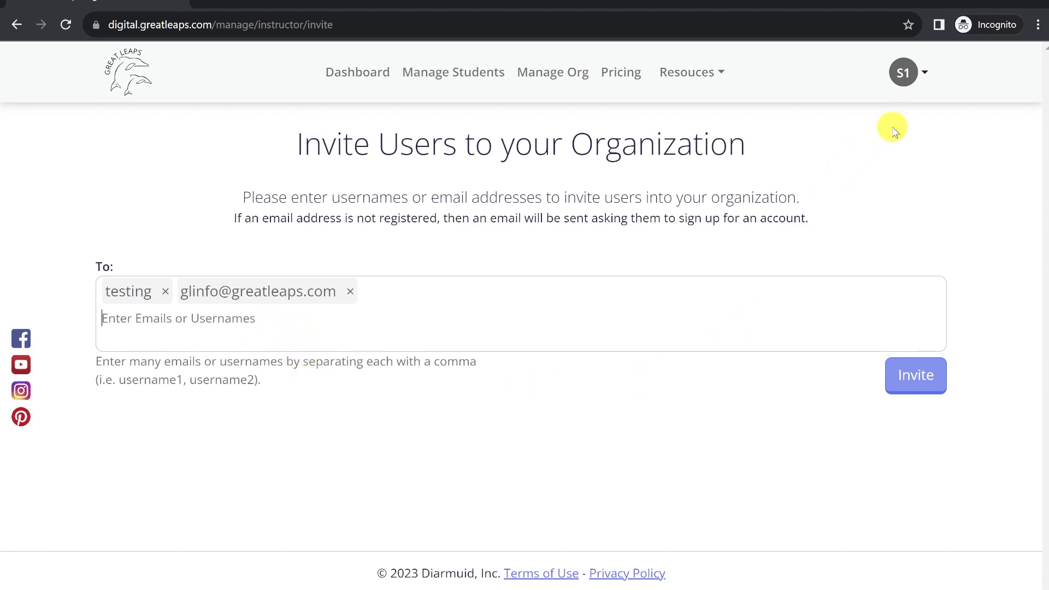
click(920, 72)
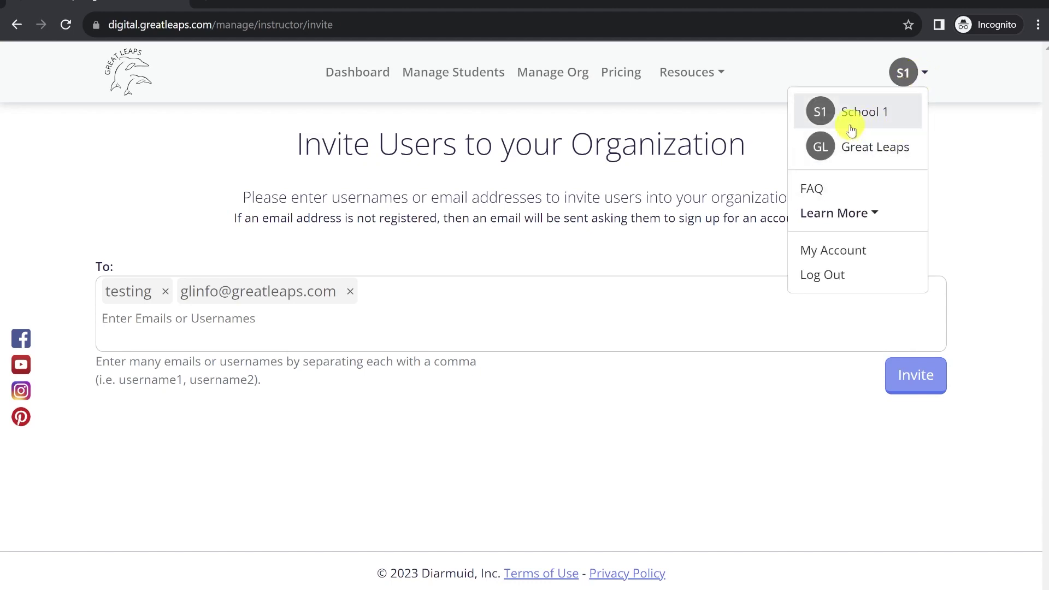
click(849, 70)
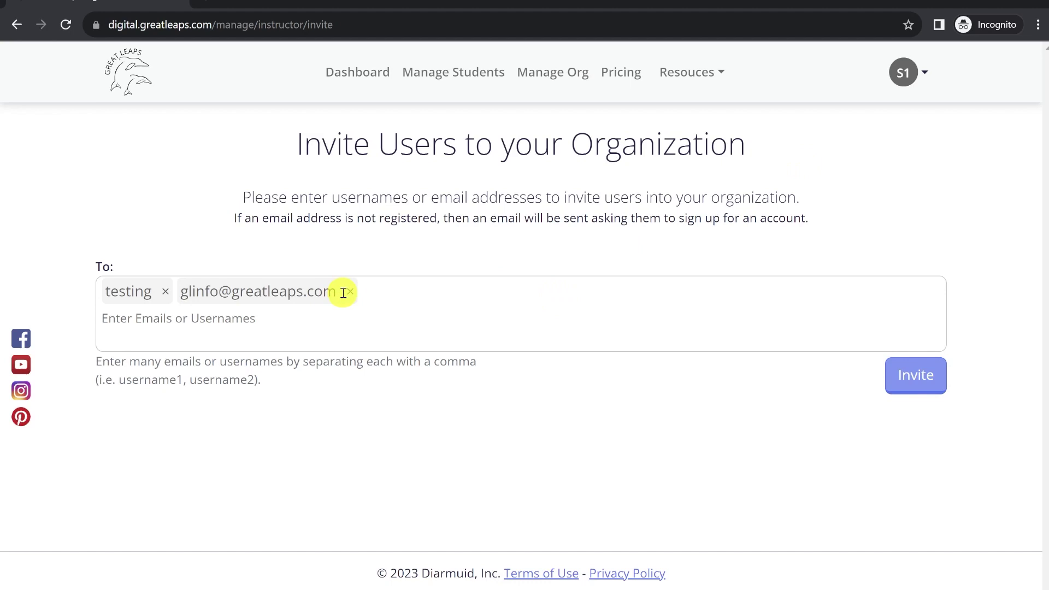
click(907, 371)
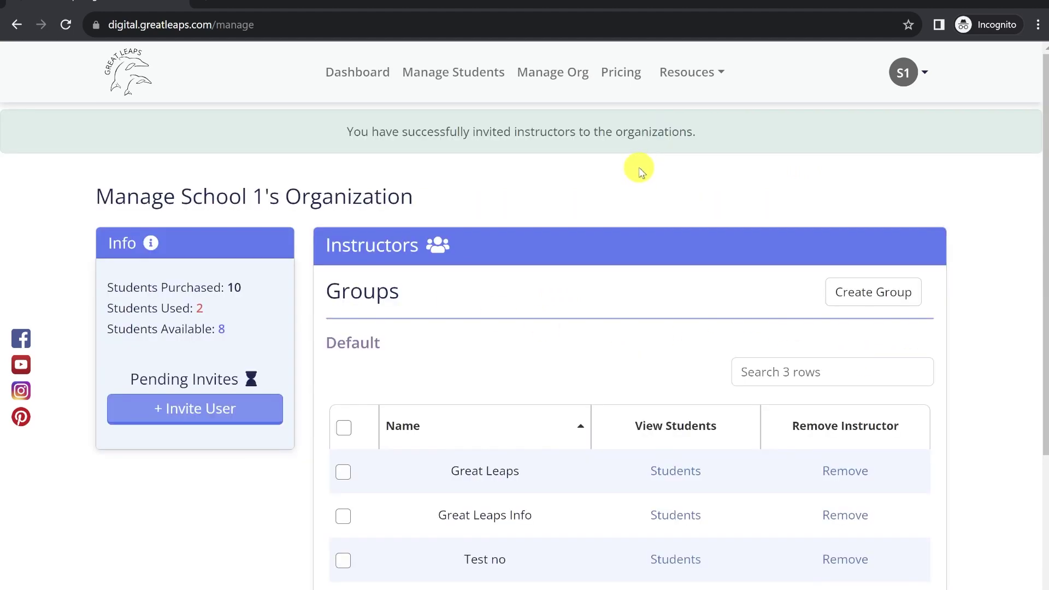
- Create a new group named 'Group B' on School 1's organization page
scroll(638, 167, down, 3)
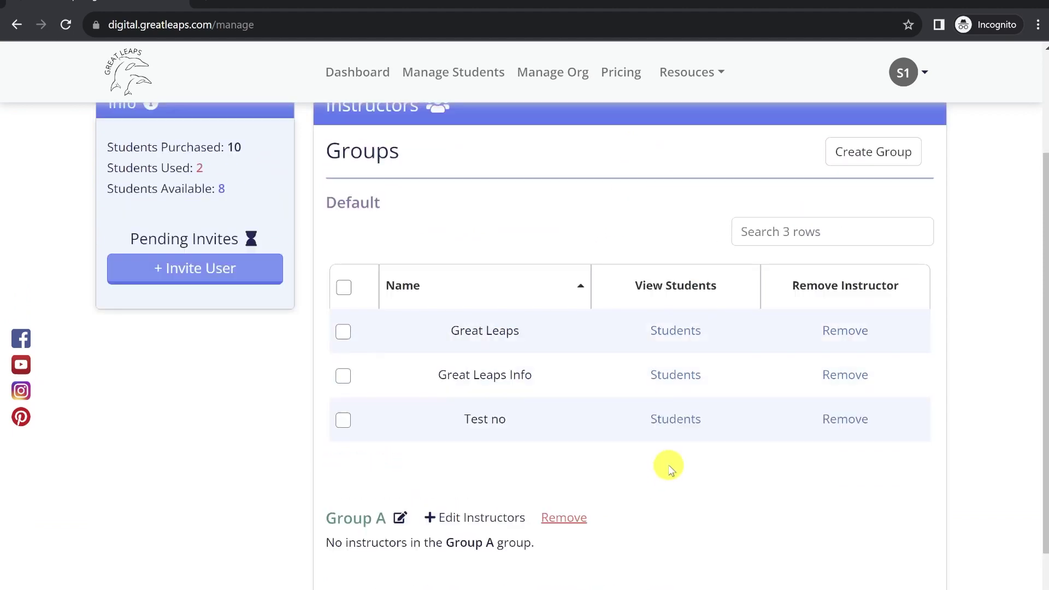
scroll(667, 464, up, 1)
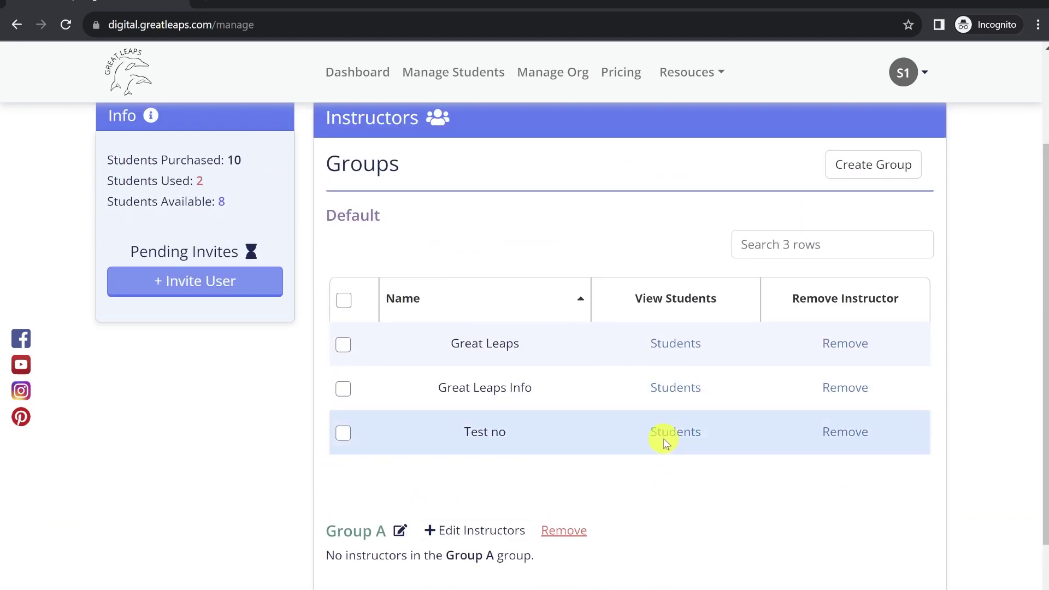
click(892, 166)
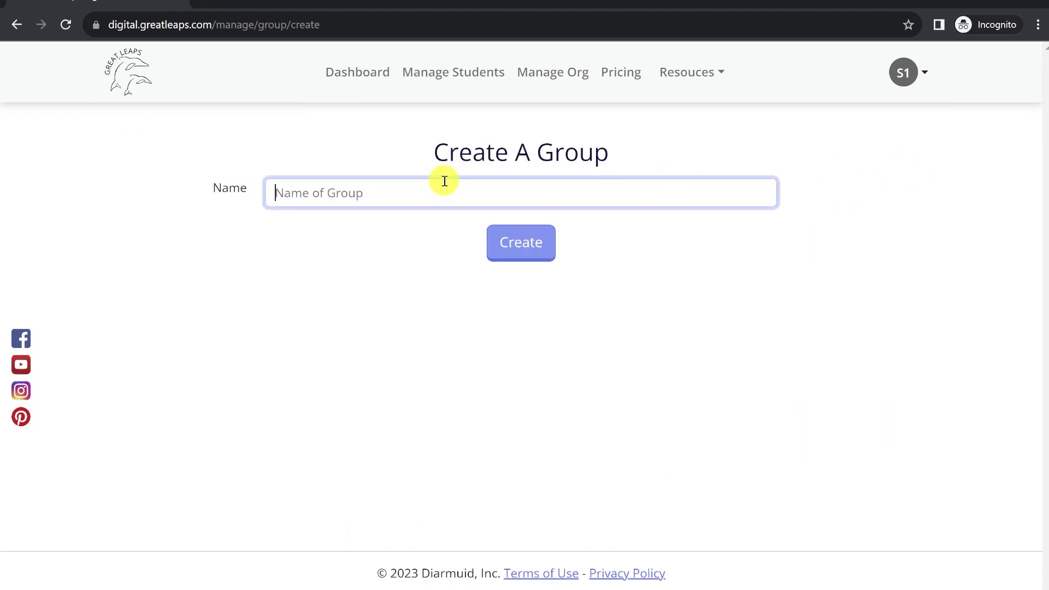
text(Group B)
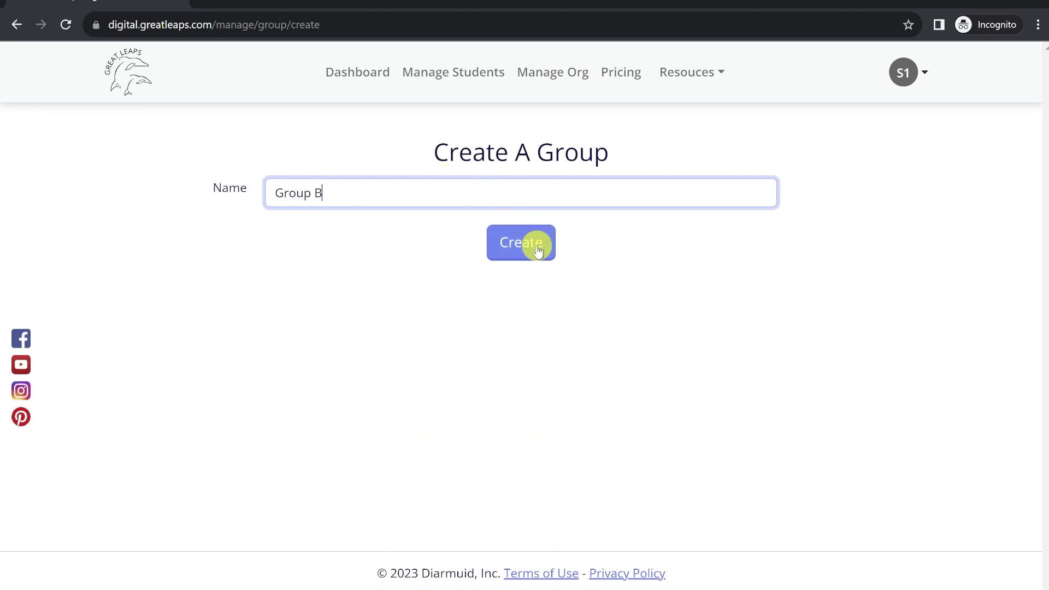
click(537, 244)
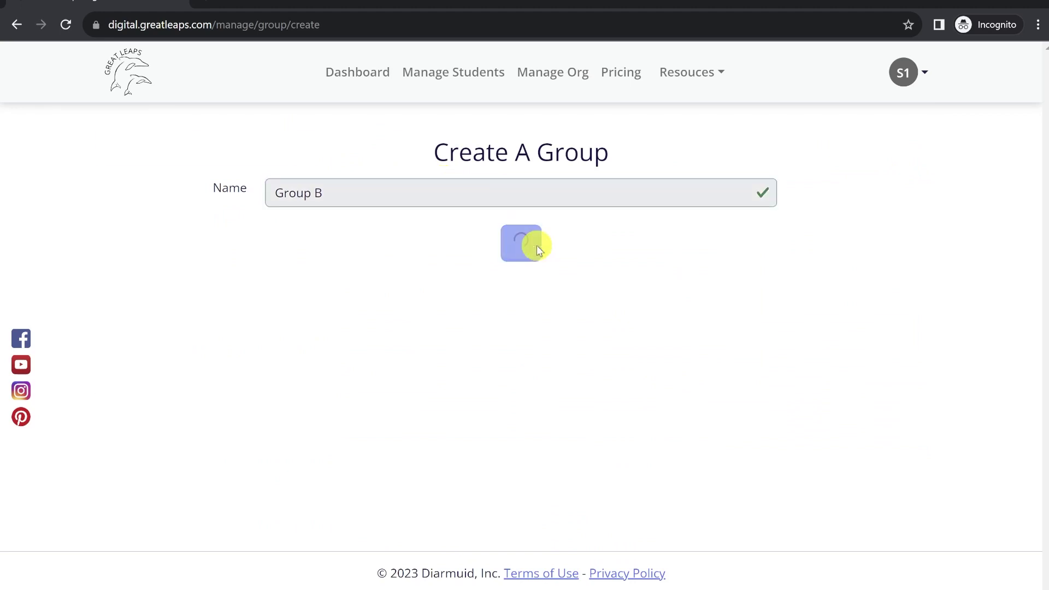
scroll(628, 336, down, 4)
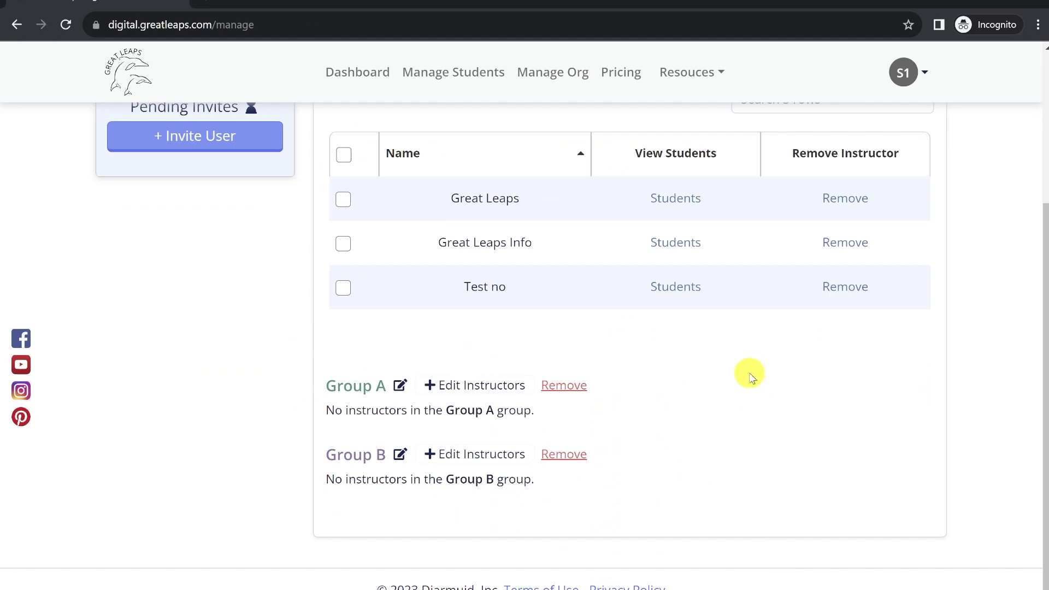
scroll(749, 372, up, 3)
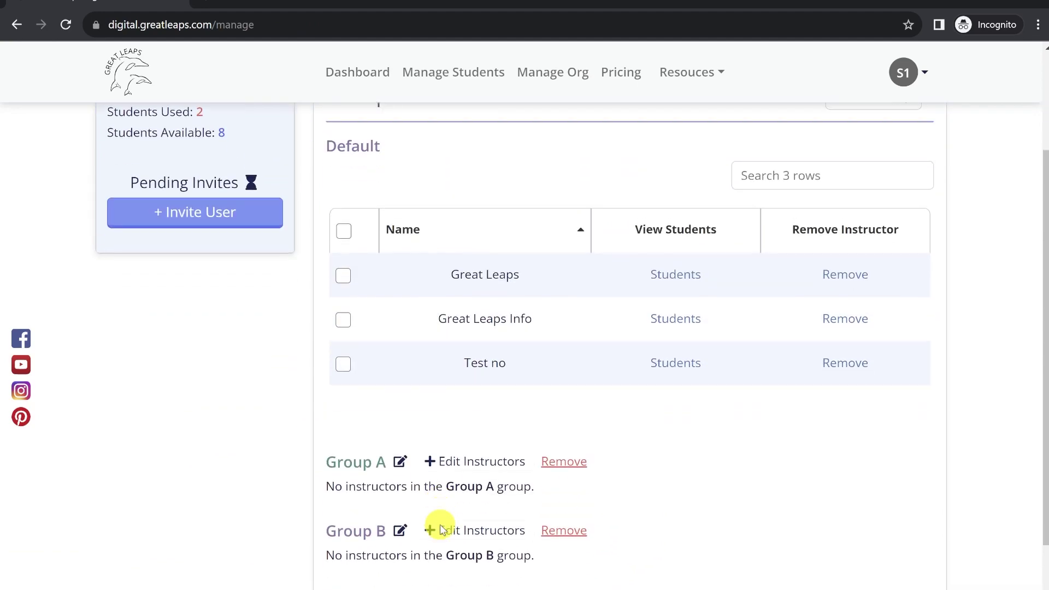
- Assign Great Leaps and Great Leaps Info to Group A, giving Great Leaps Info the Manager role
click(482, 463)
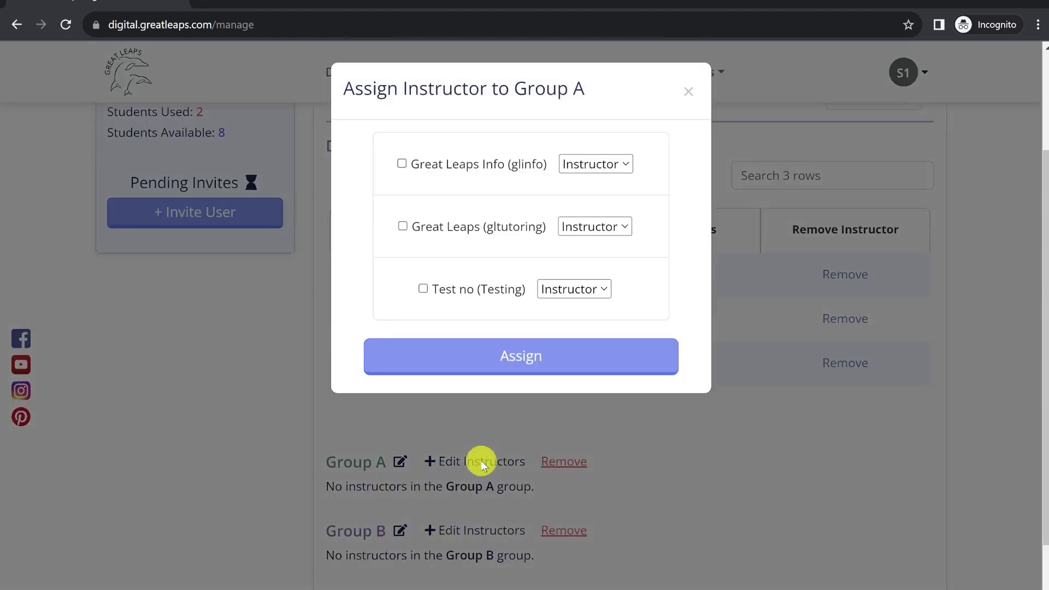
click(404, 229)
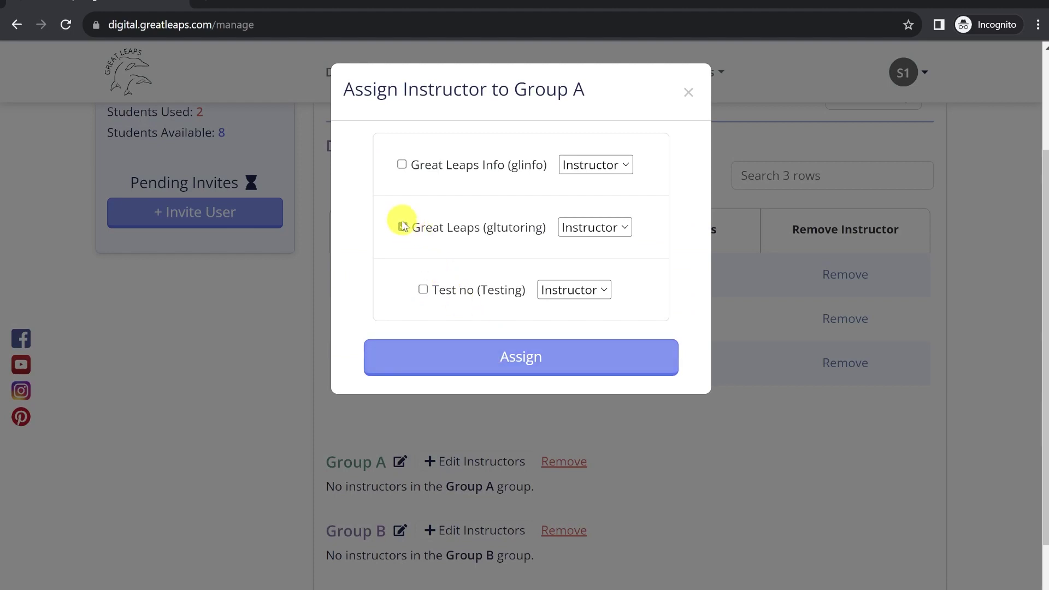
click(401, 165)
click(600, 164)
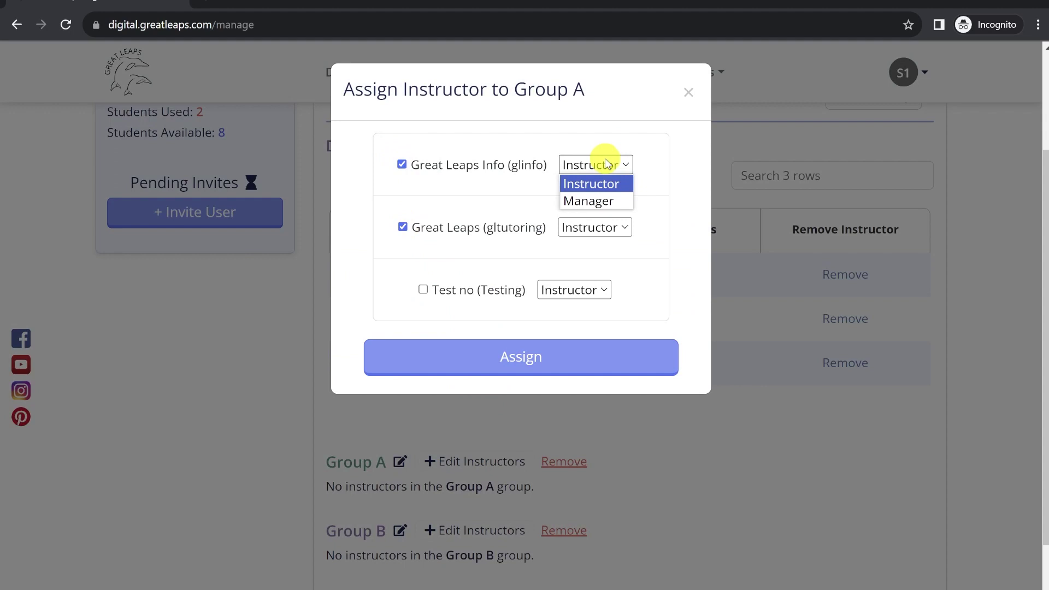
click(610, 201)
click(607, 163)
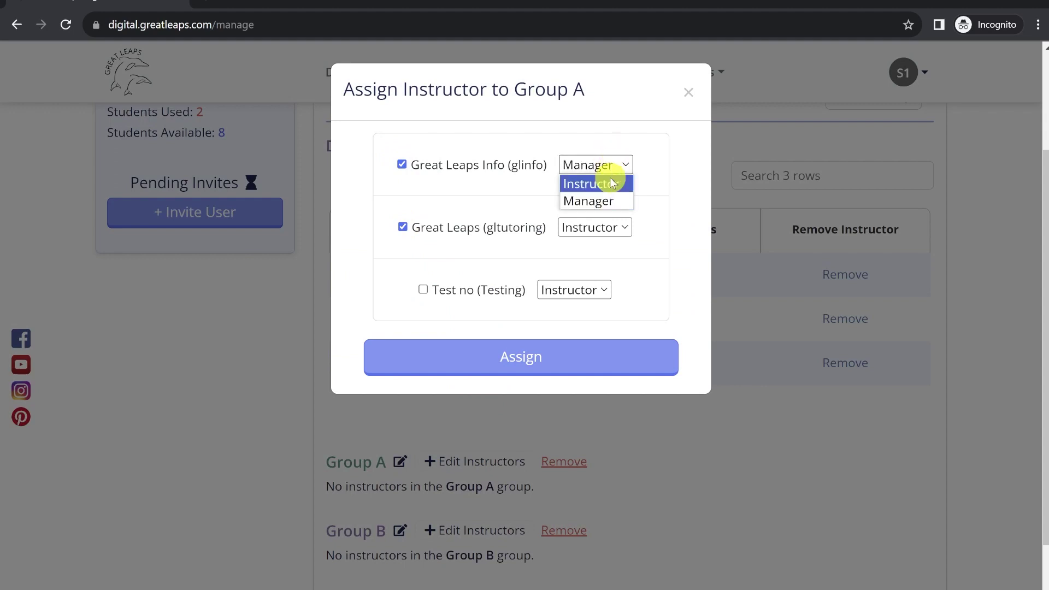
click(606, 182)
click(605, 164)
click(597, 200)
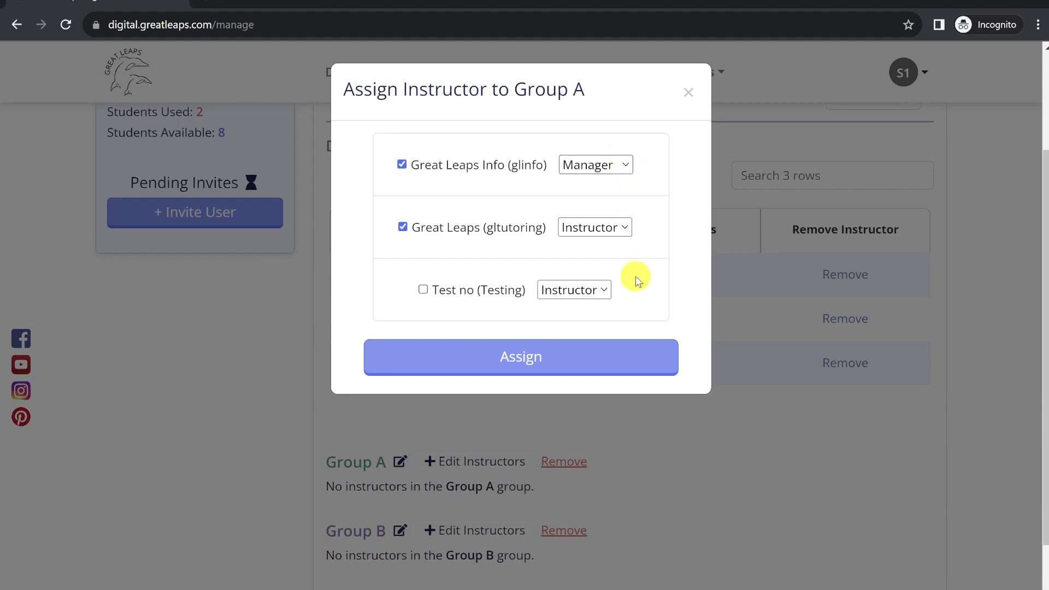
click(578, 356)
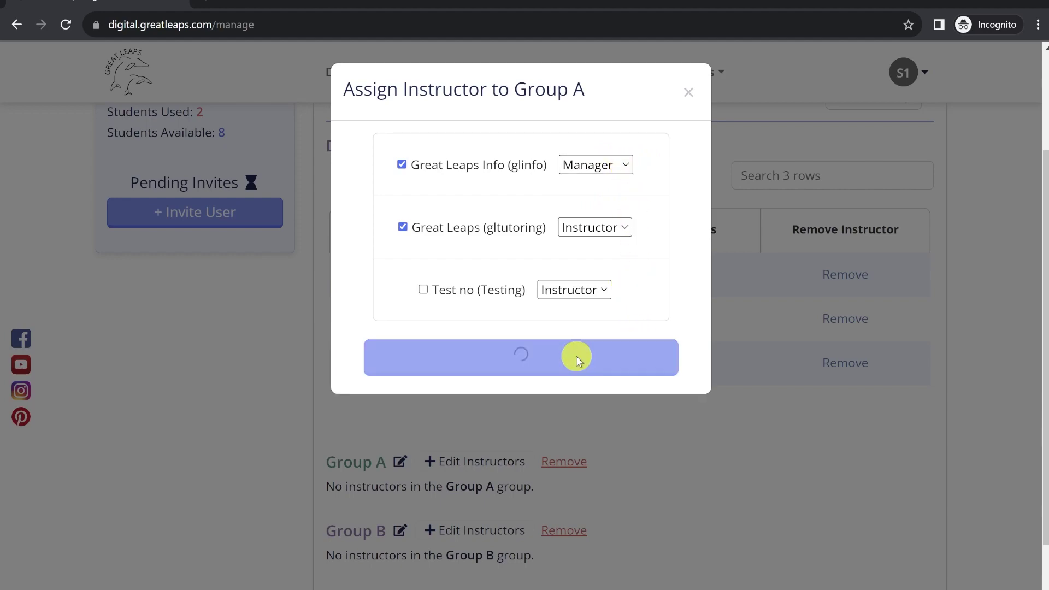
scroll(688, 358, down, 1)
scroll(673, 355, down, 3)
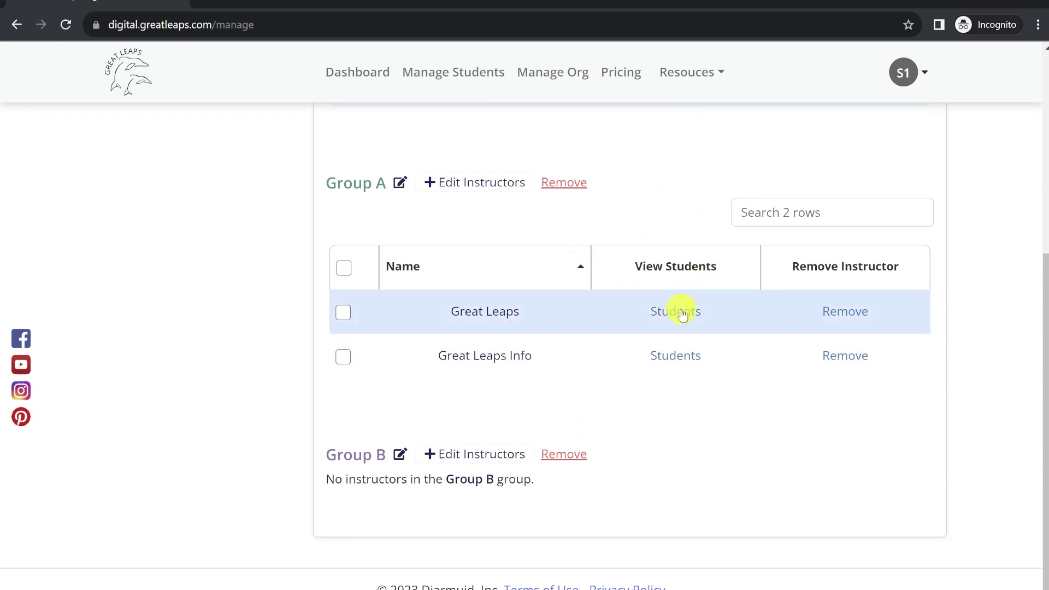
click(668, 315)
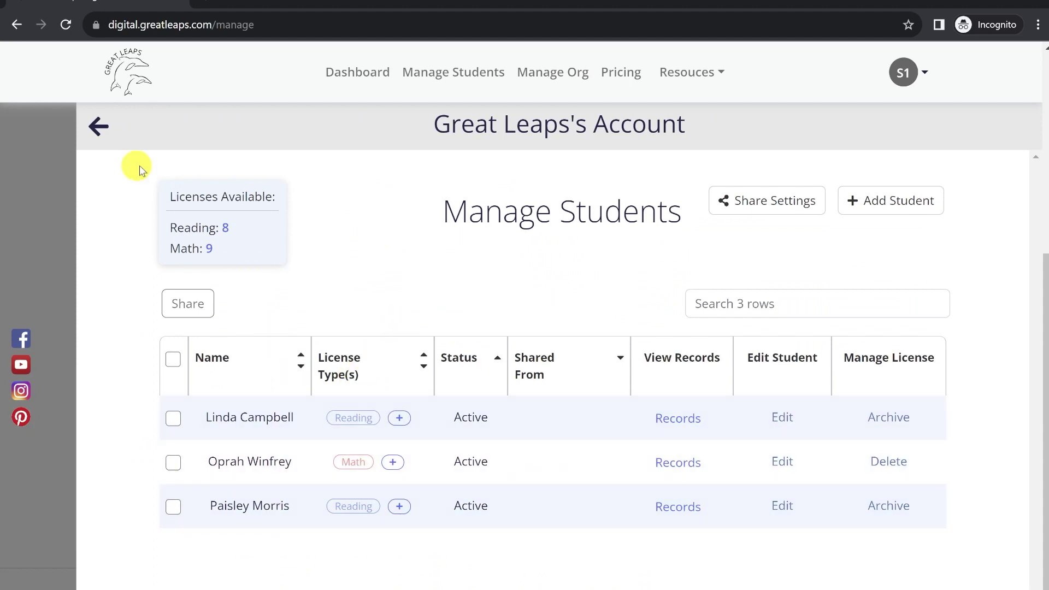
click(96, 129)
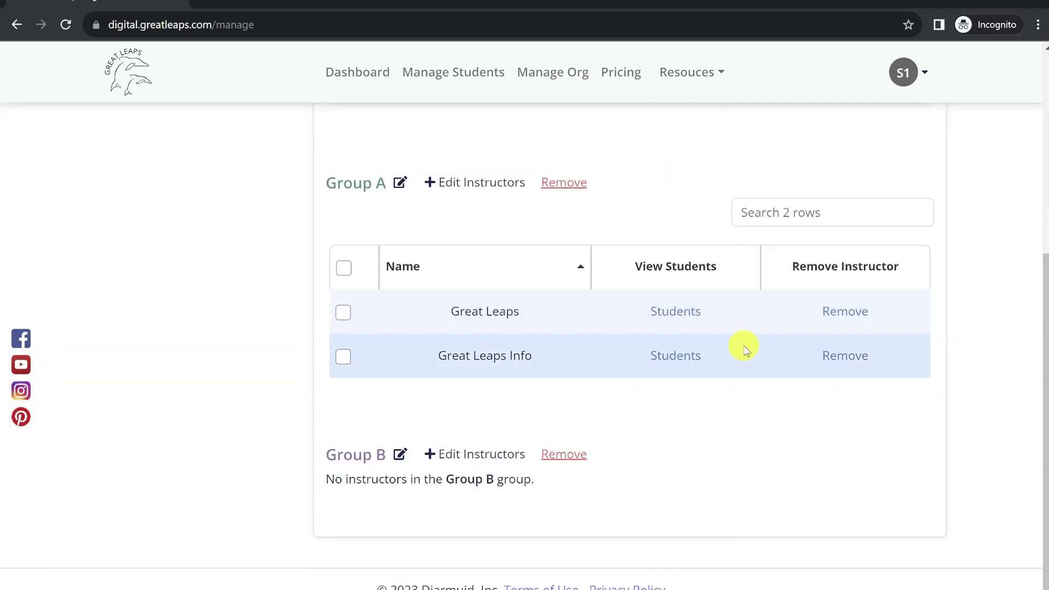
click(676, 358)
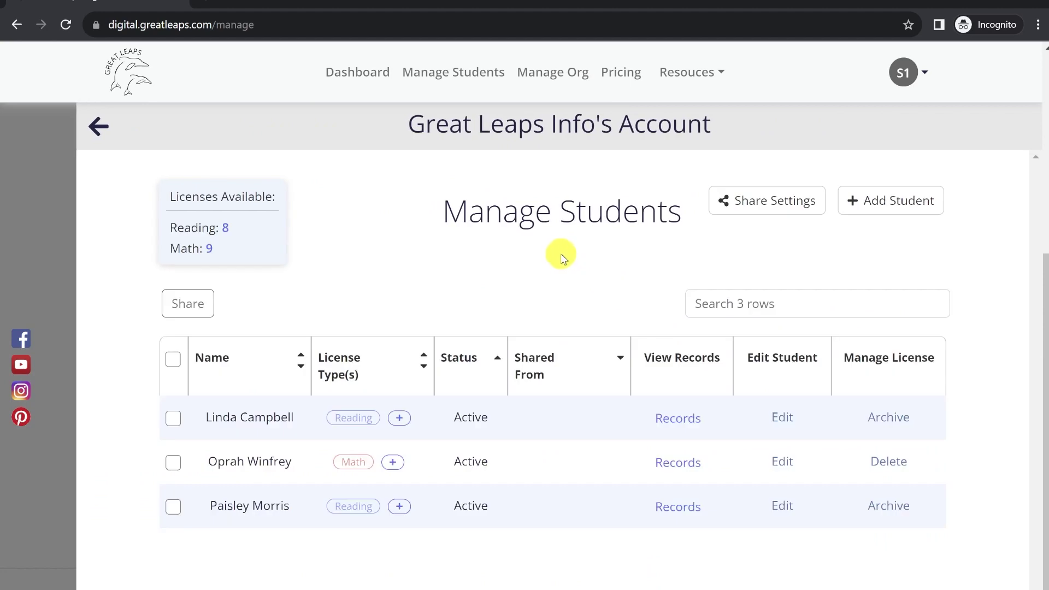
click(97, 125)
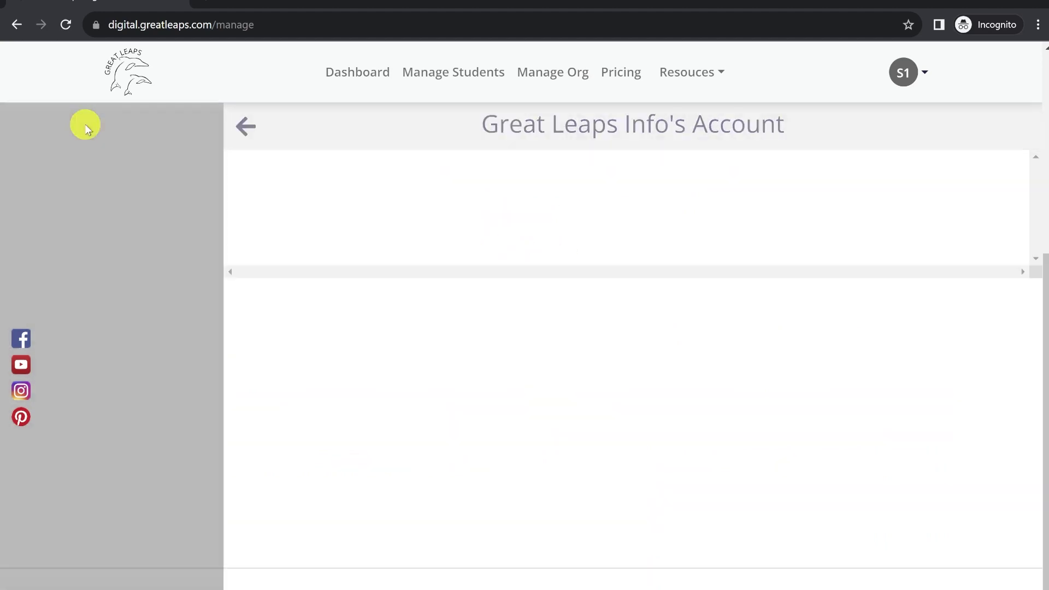
scroll(545, 191, up, 6)
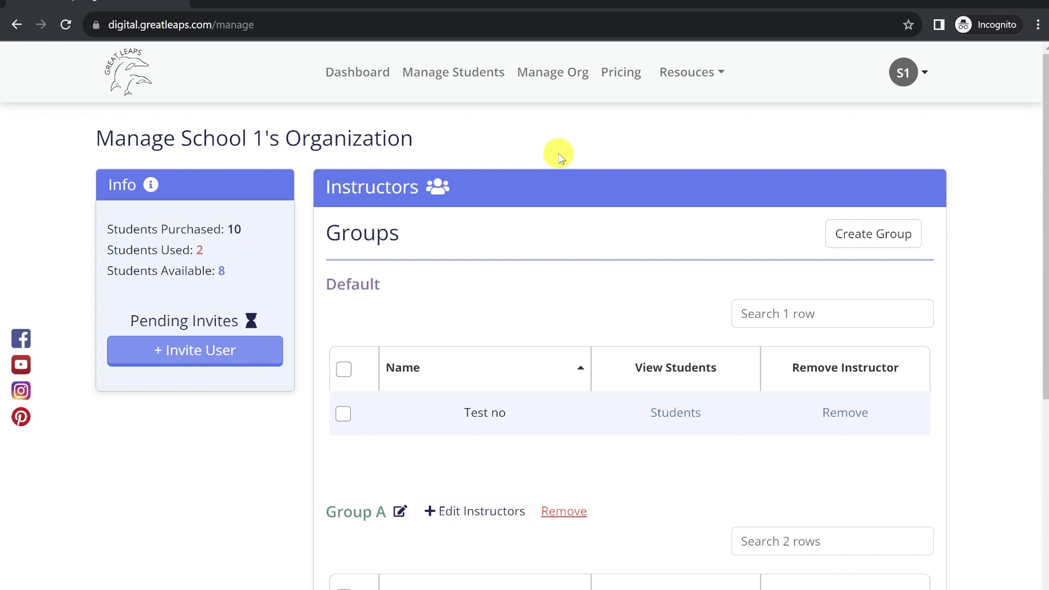
- View School 1's students, then switch to Great Leaps and view its student list
click(453, 72)
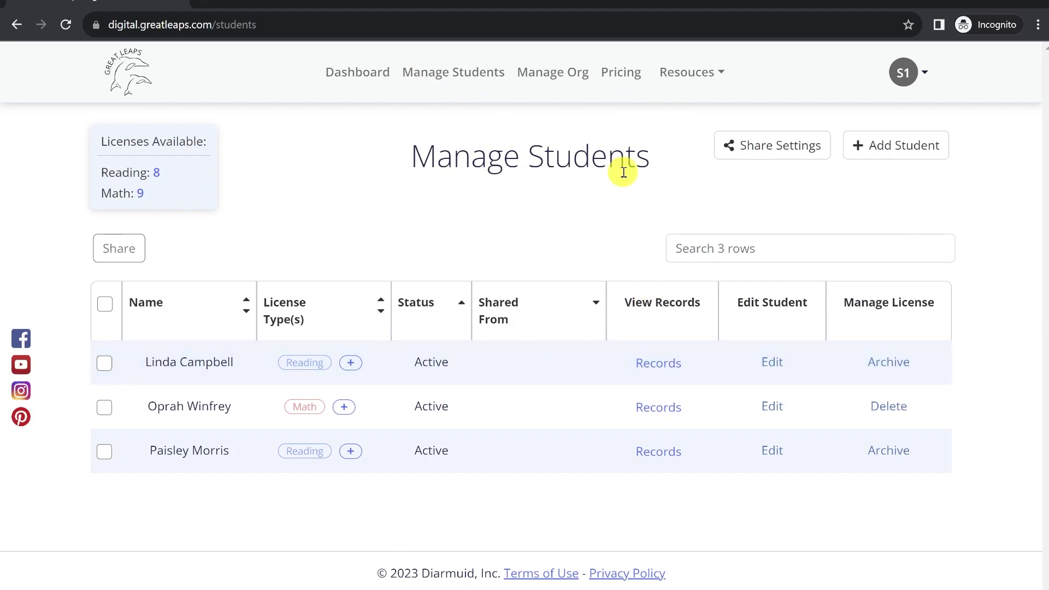
click(910, 73)
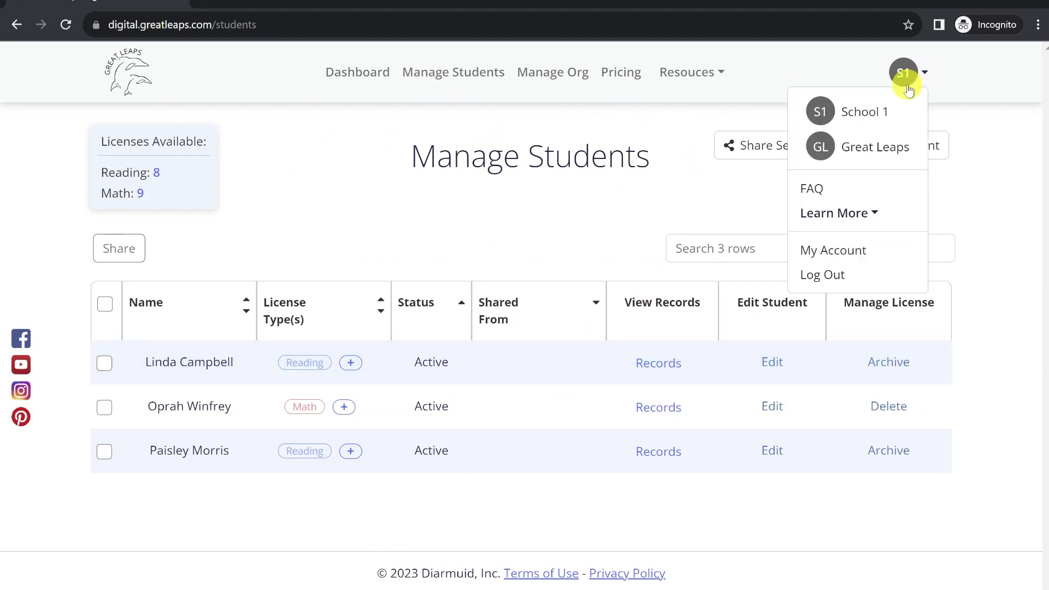
click(875, 146)
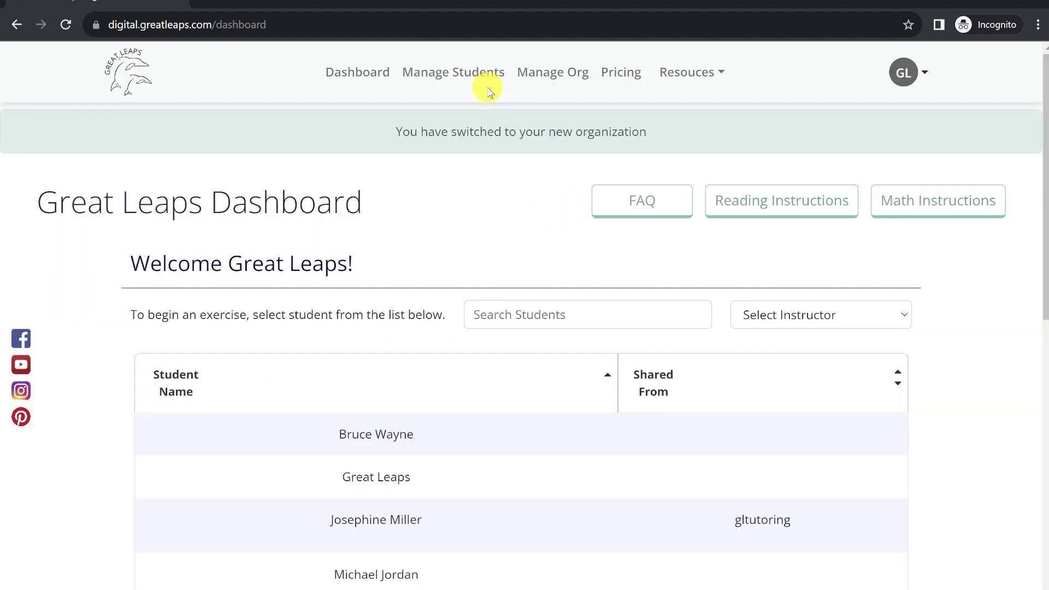
click(460, 80)
scroll(413, 352, down, 3)
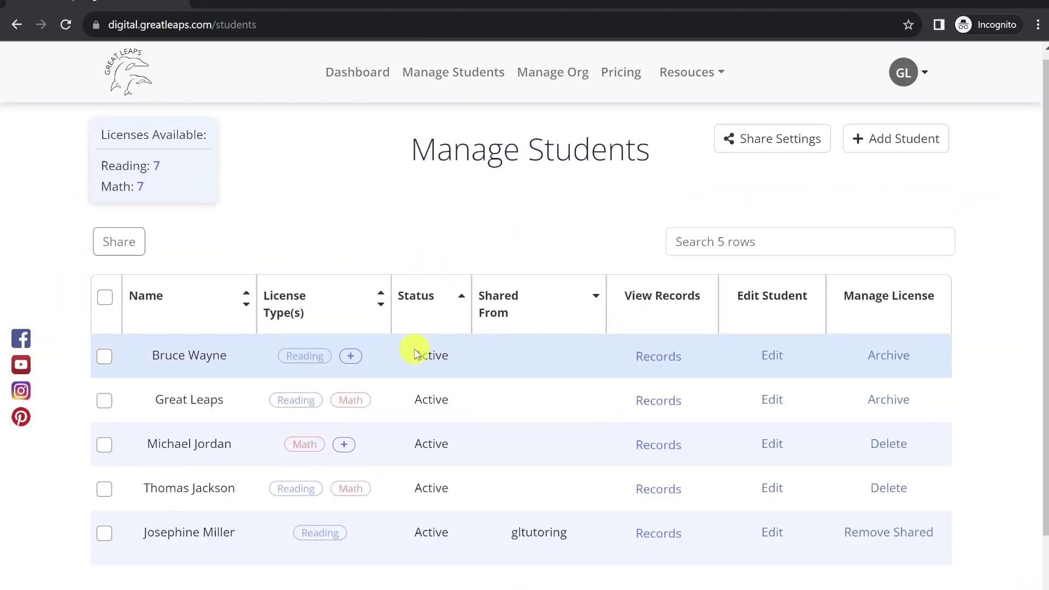
scroll(781, 229, up, 3)
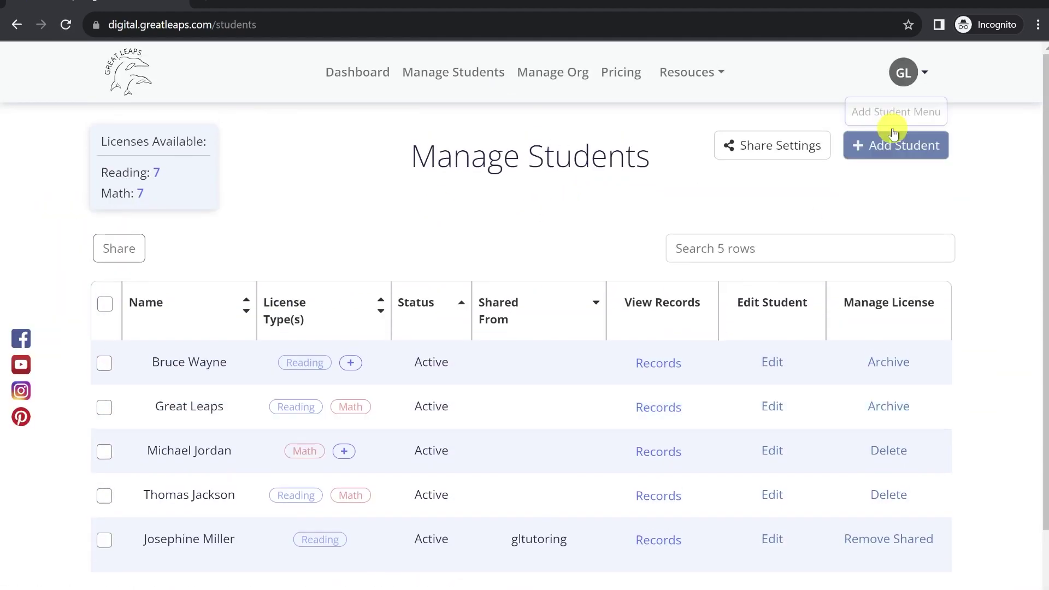
- Switch back to the School 1 organization from the avatar menu
click(903, 73)
click(865, 110)
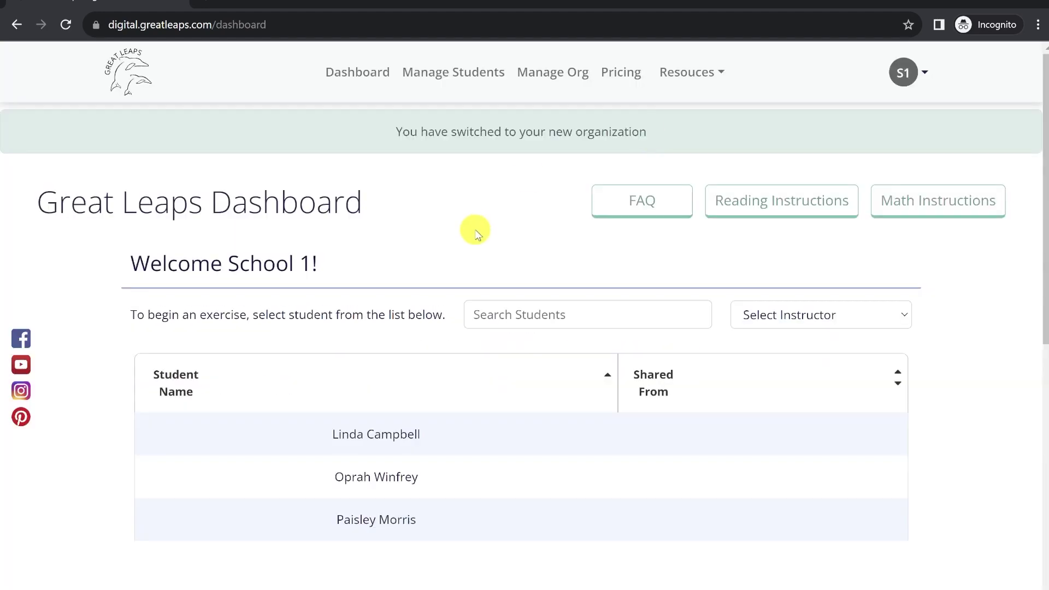
scroll(566, 188, down, 3)
scroll(567, 188, up, 3)
click(911, 77)
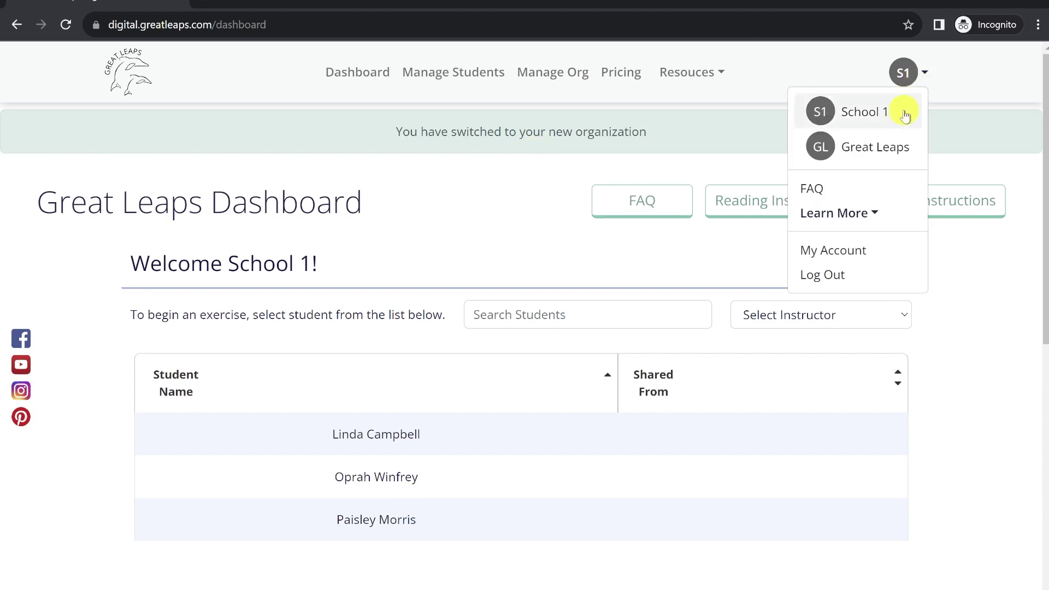
click(892, 147)
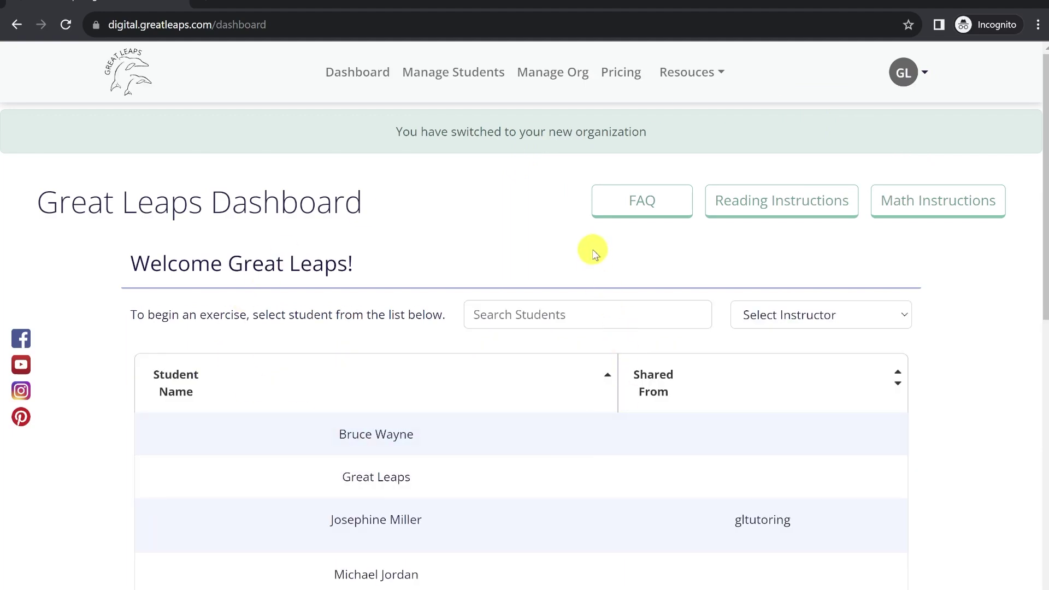
scroll(599, 249, down, 2)
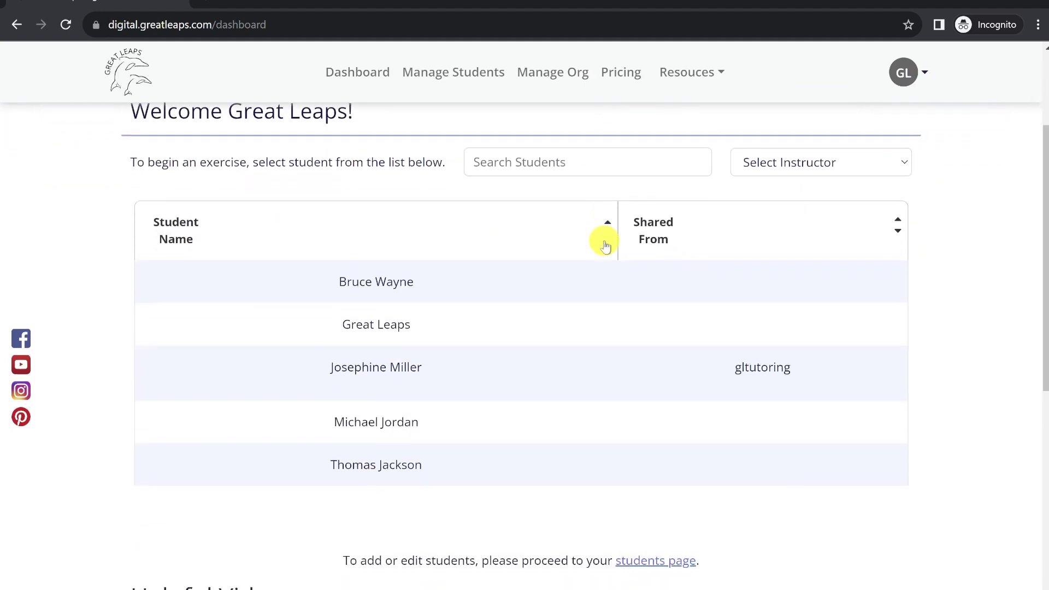
scroll(605, 245, up, 3)
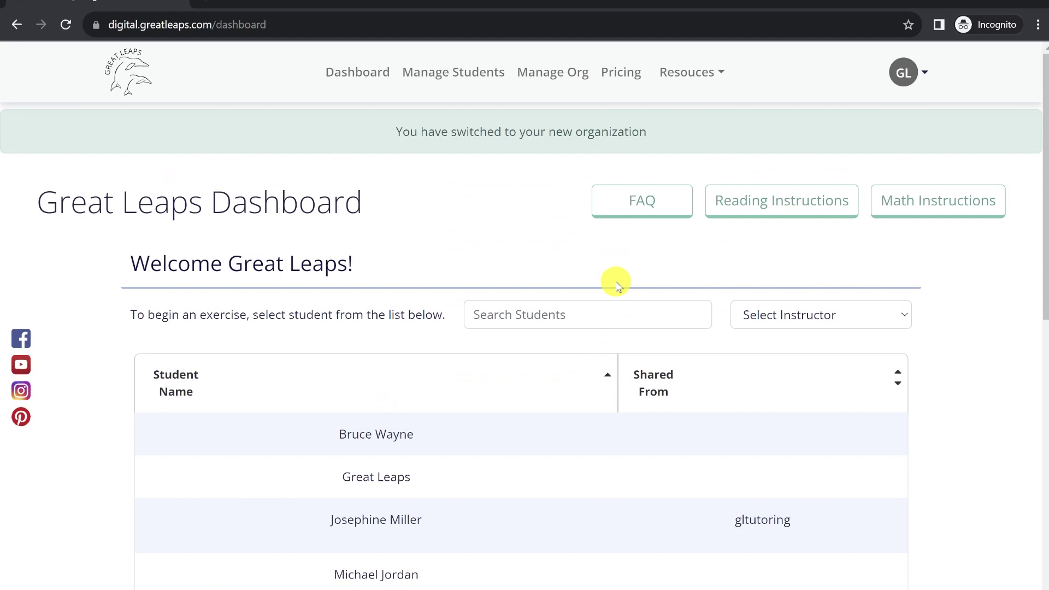
click(918, 75)
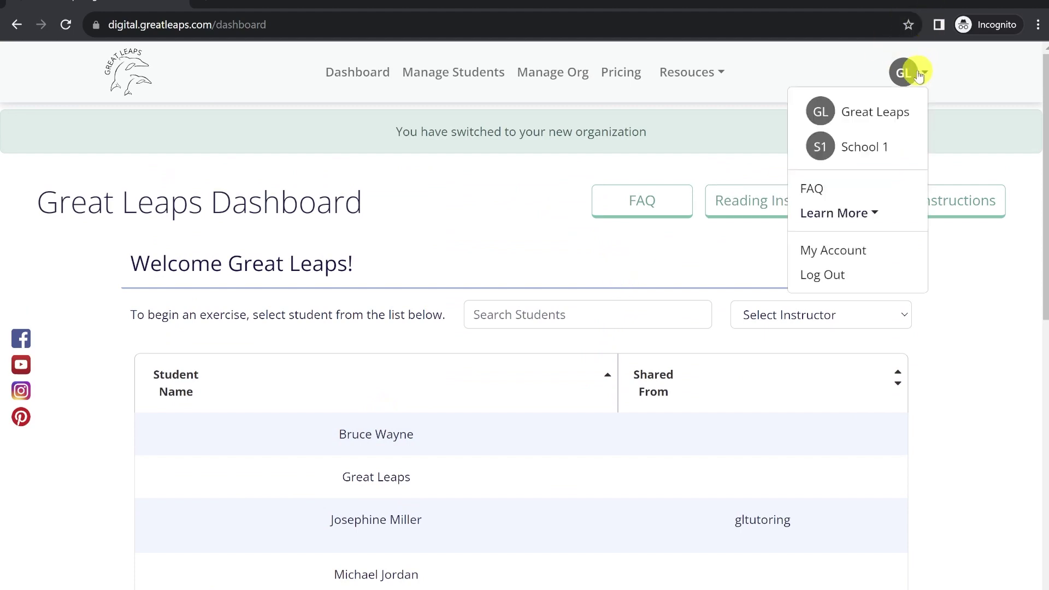
click(878, 149)
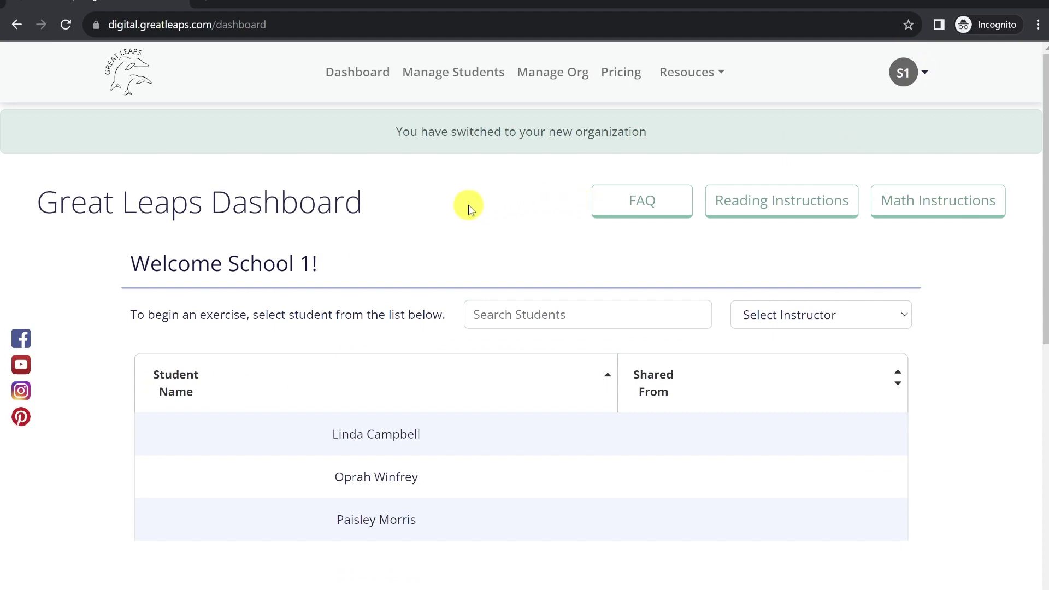